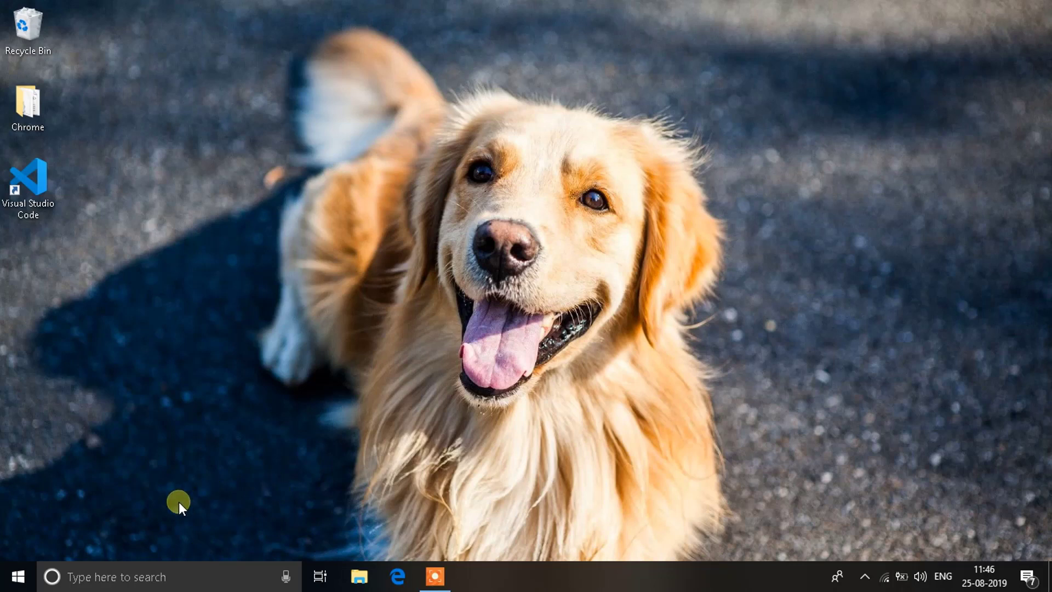
- Open Windows Settings from the Start menu and go to Update & Security
left_click(16, 578)
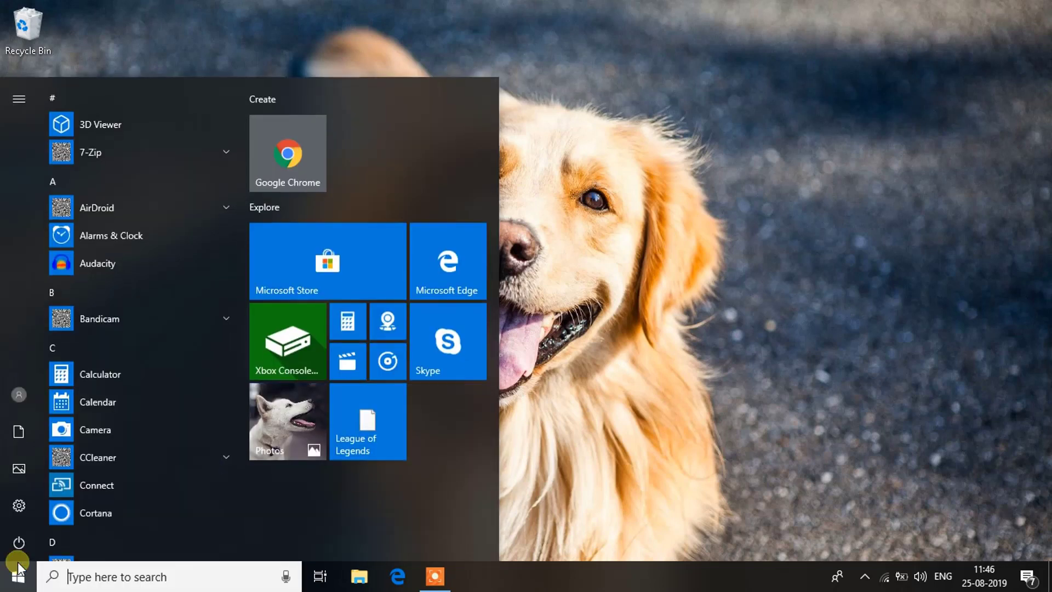
left_click(19, 512)
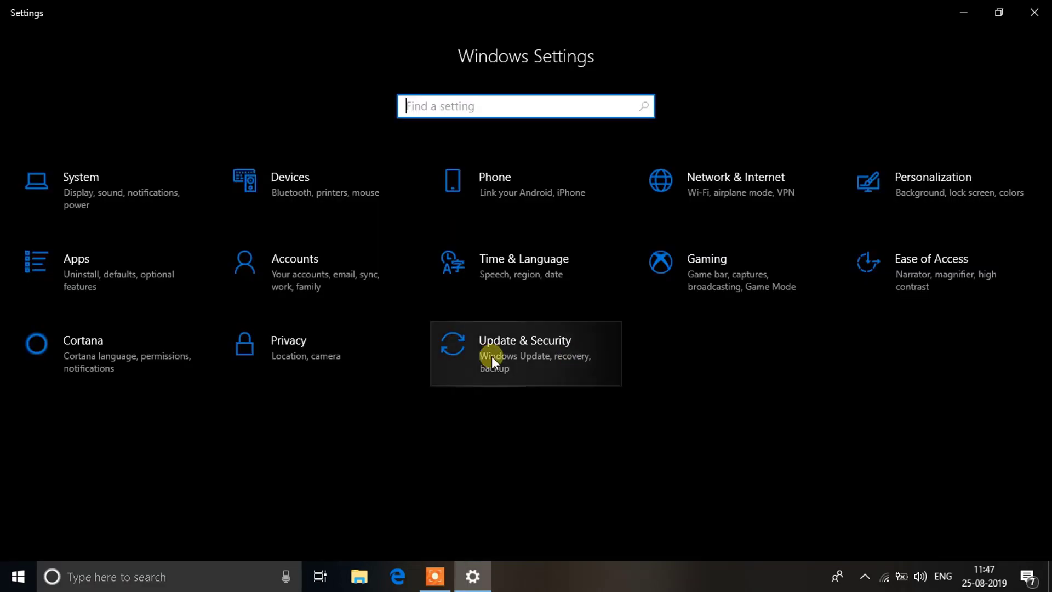
left_click(518, 348)
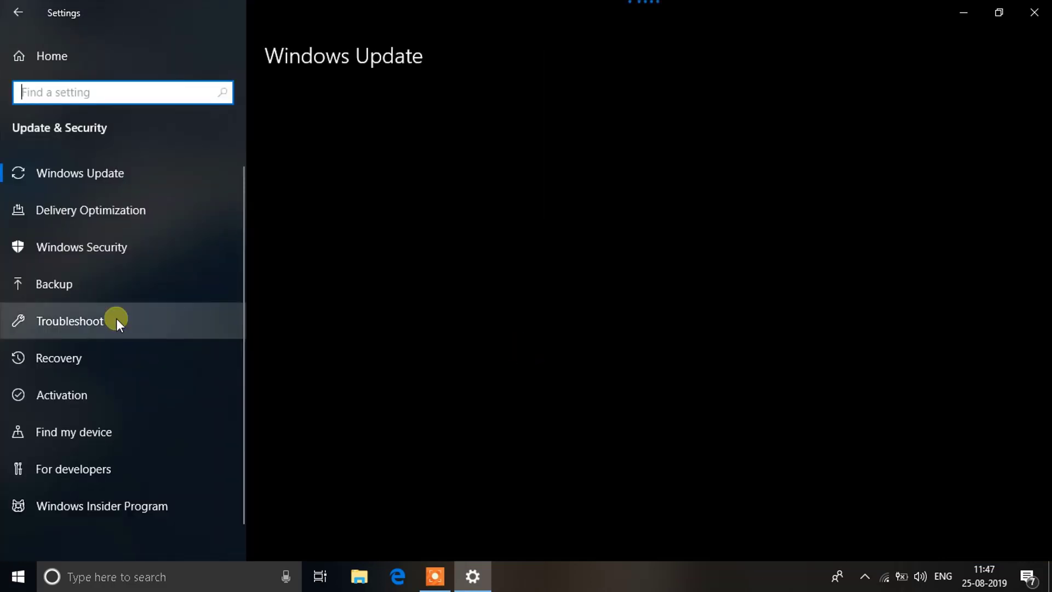
- Go to the Troubleshoot page and expand the Search and Indexing troubleshooter entry
left_click(93, 322)
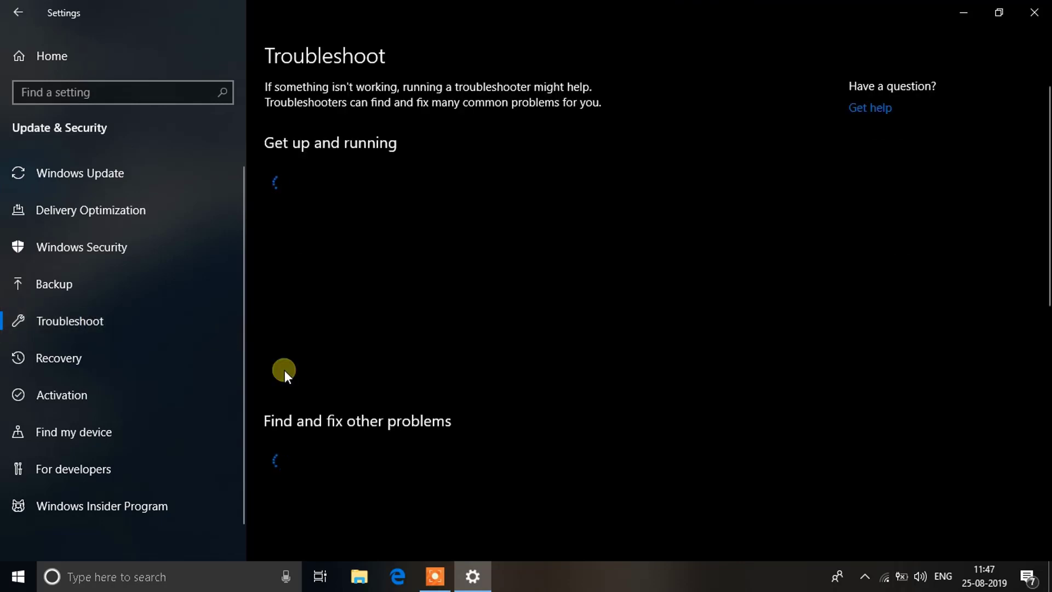
scroll(361, 405, "down", 10)
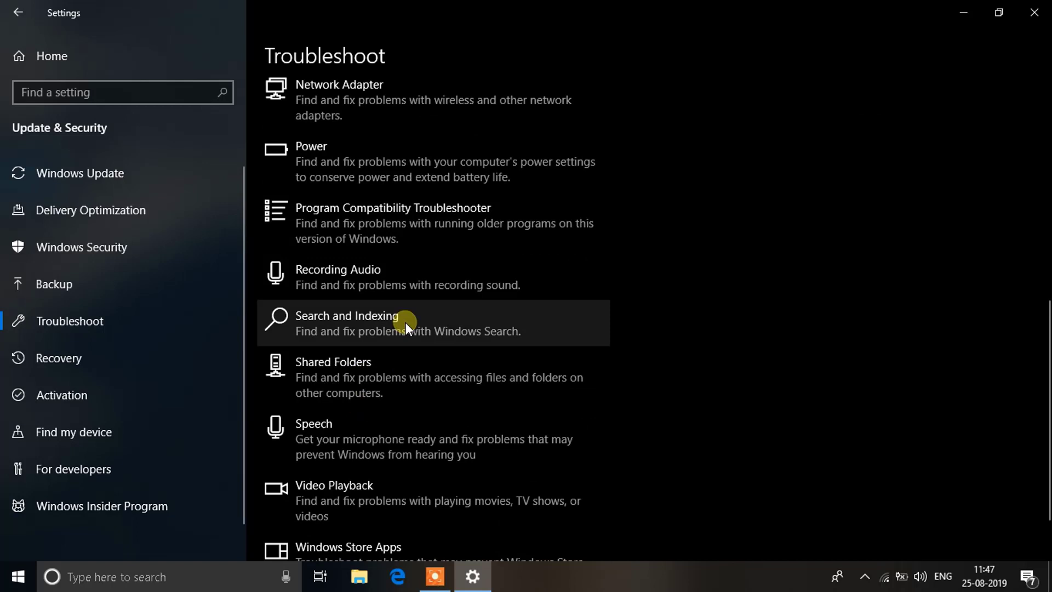
left_click(381, 321)
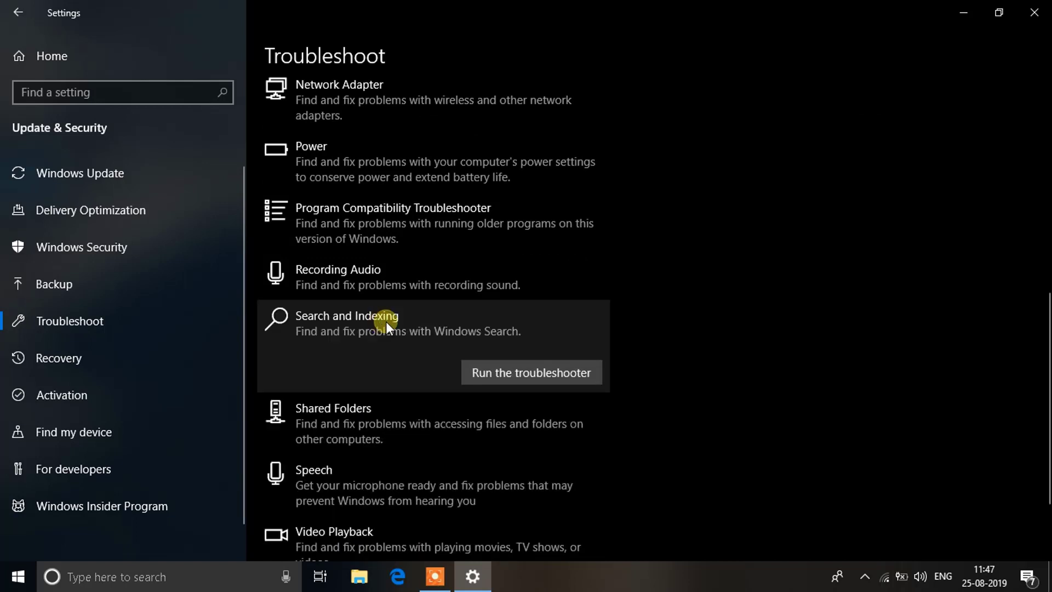
- Run the Search and Indexing troubleshooter for missing files and slow indexing, then rerun it as administrator
left_click(523, 375)
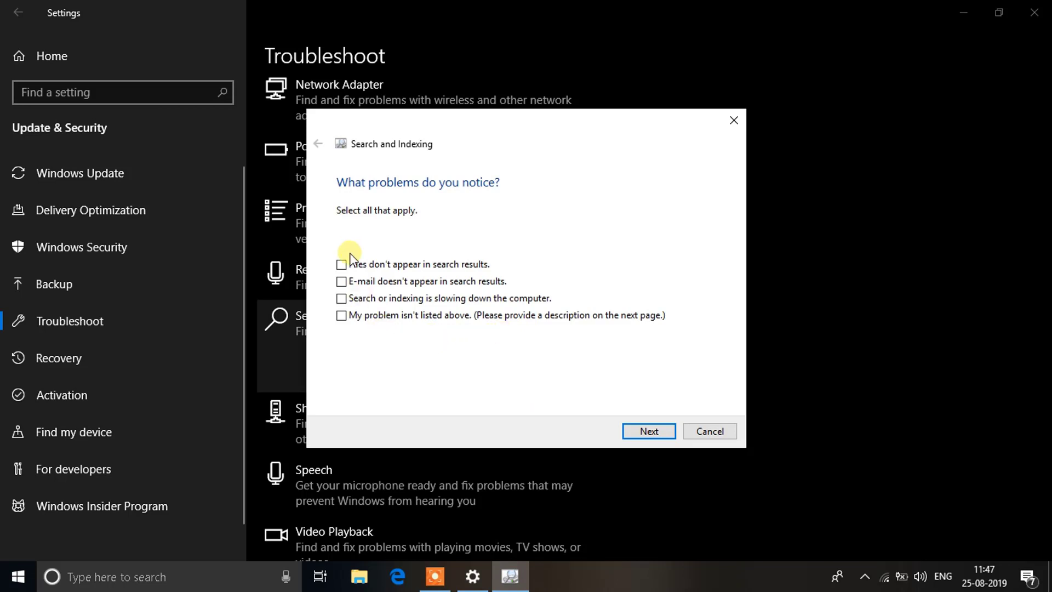
left_click(342, 299)
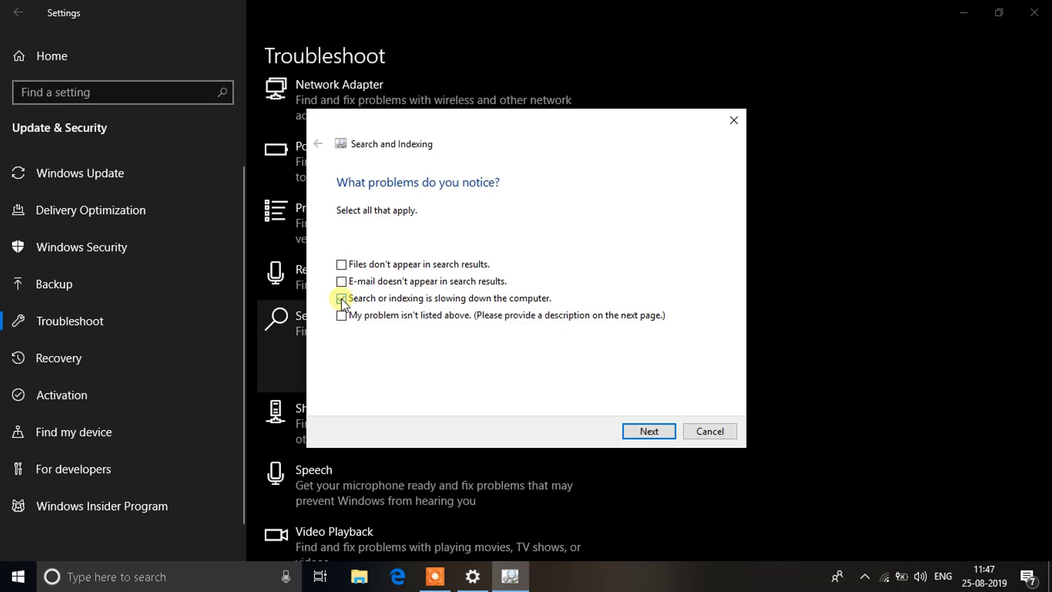
left_click(341, 266)
left_click(663, 432)
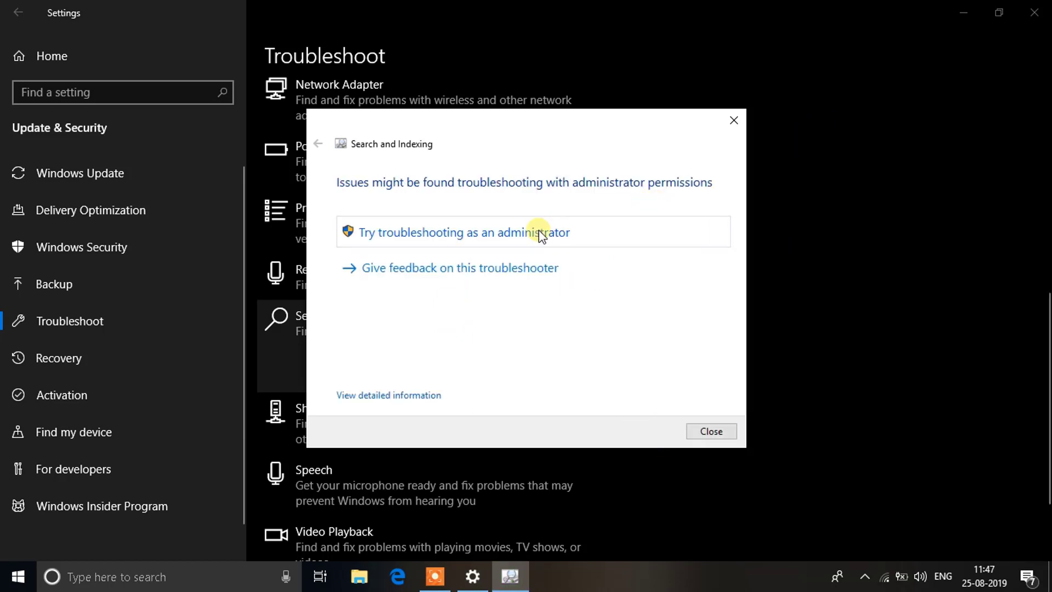
left_click(481, 238)
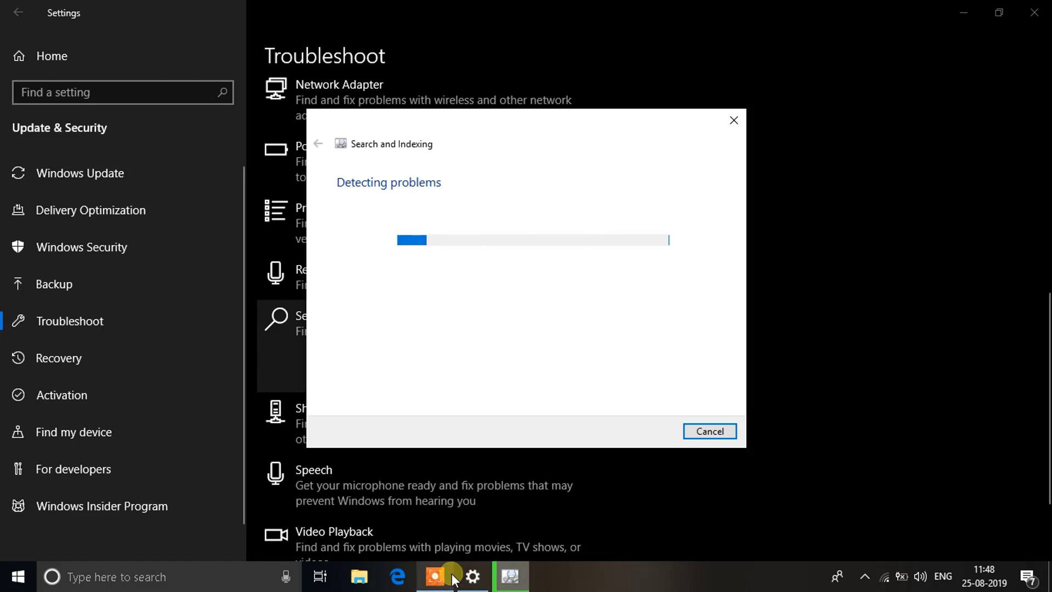
- Bring the Settings window forward, then minimize it out of the way
mouse_move(474, 576)
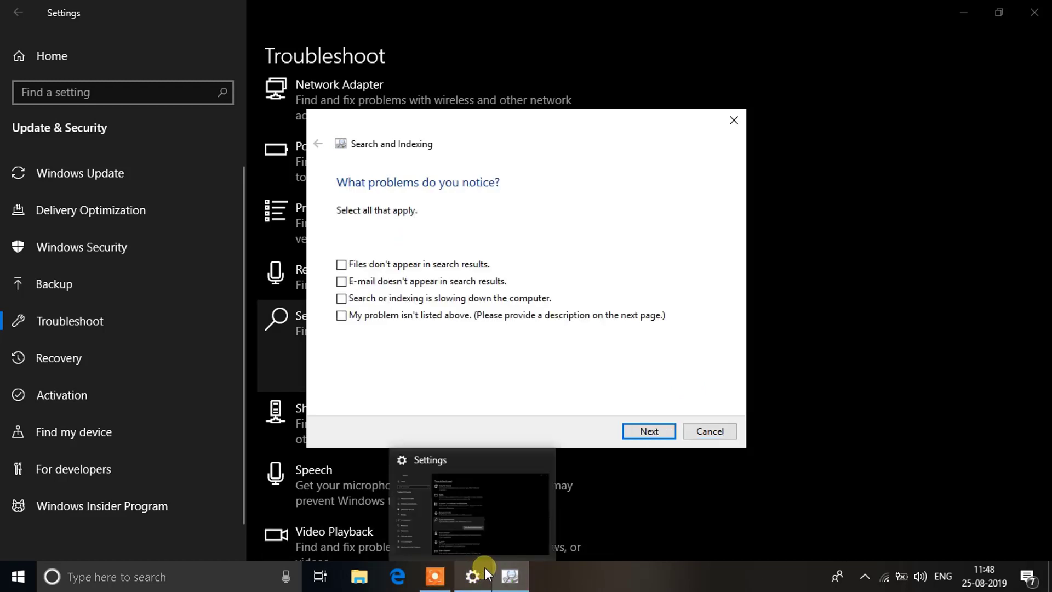
left_click(473, 577)
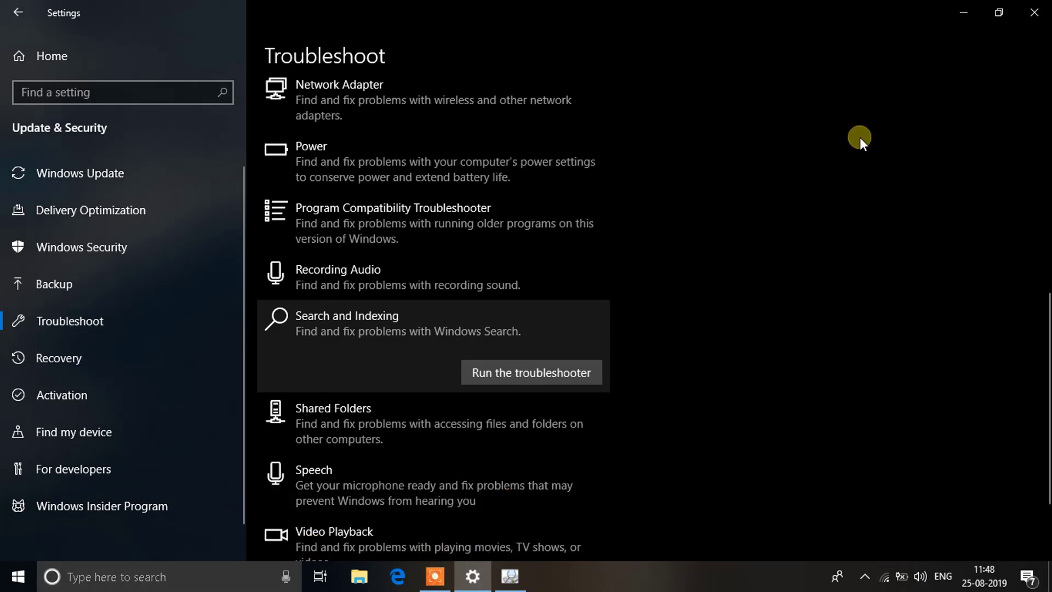
key("super")
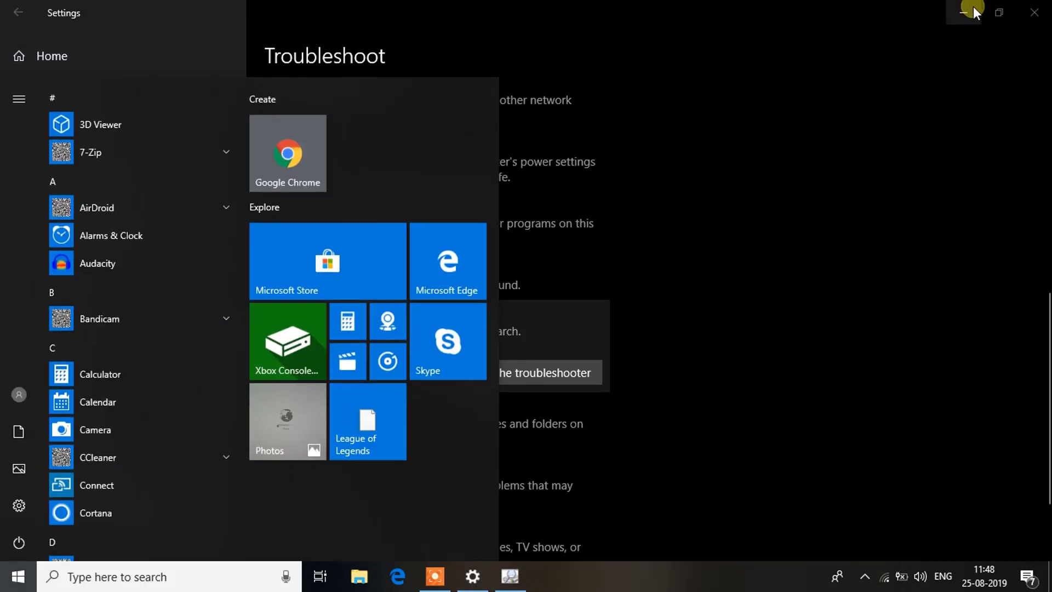
left_click(973, 11)
left_click(973, 10)
- Launch services.msc from the Run dialog (Win+R)
key("super+r")
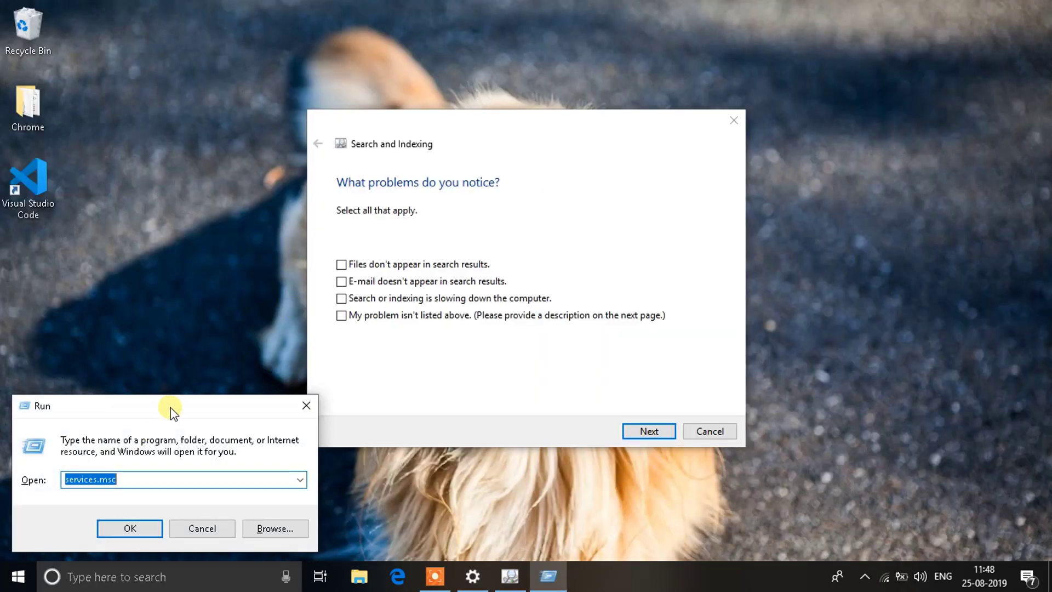
left_click_drag(172, 408, 501, 211)
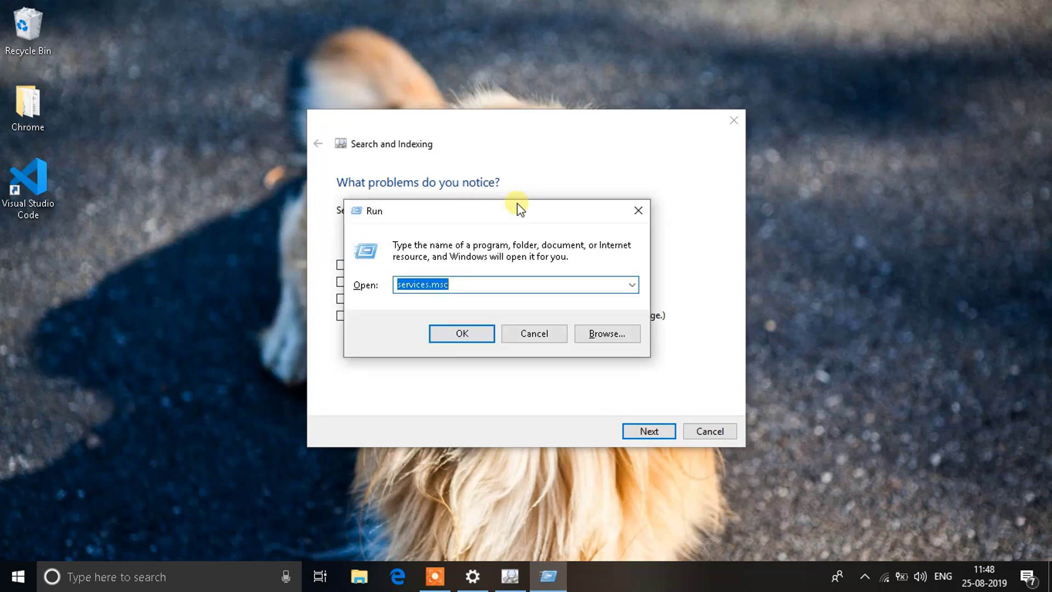
left_click(456, 333)
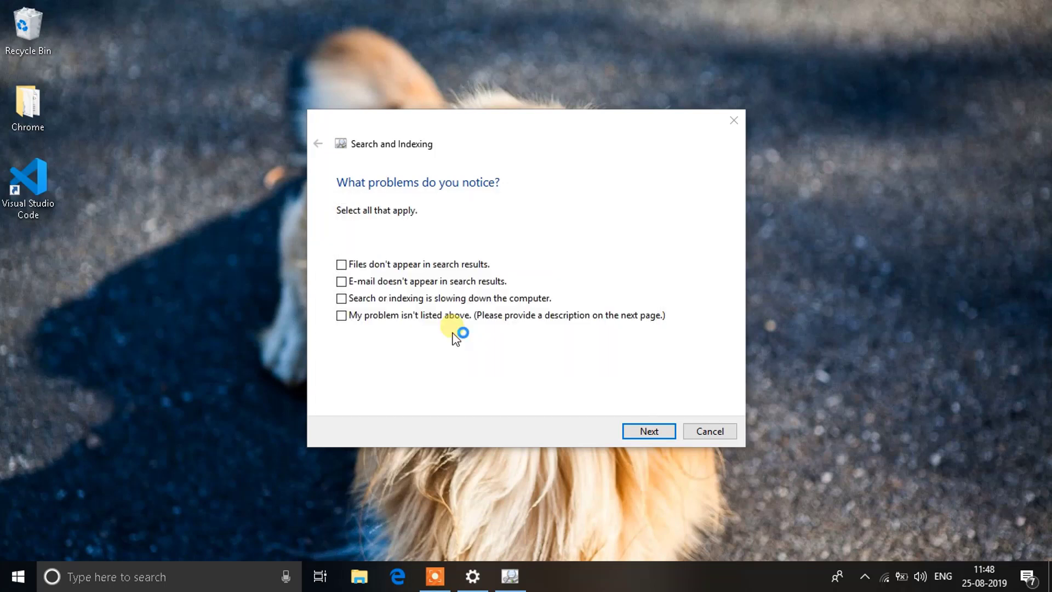
- Cancel the leftover troubleshooter and select the Windows Search service in the Services list
left_click(720, 434)
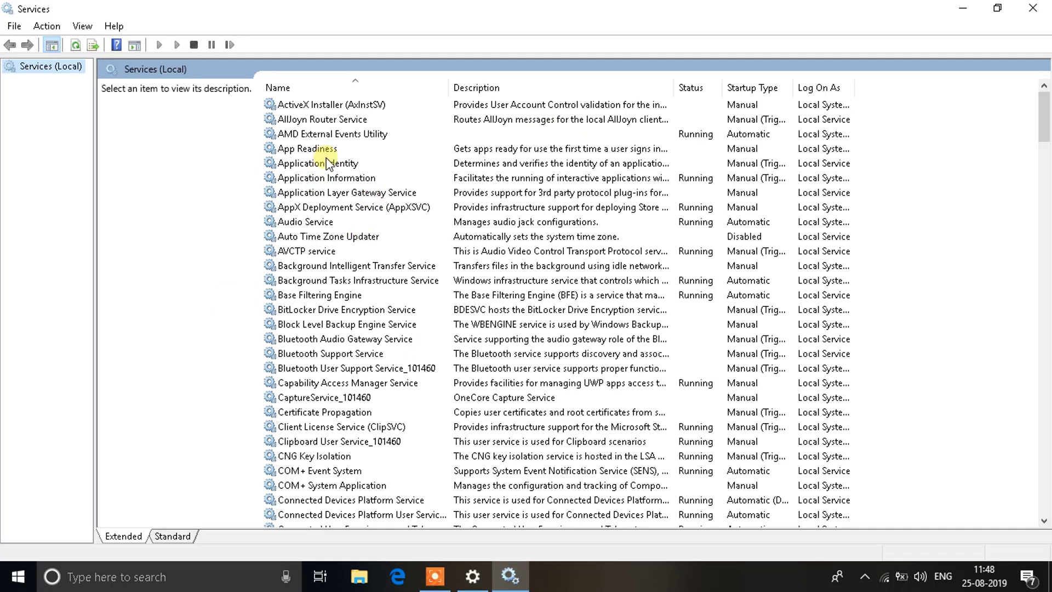
left_click(372, 224)
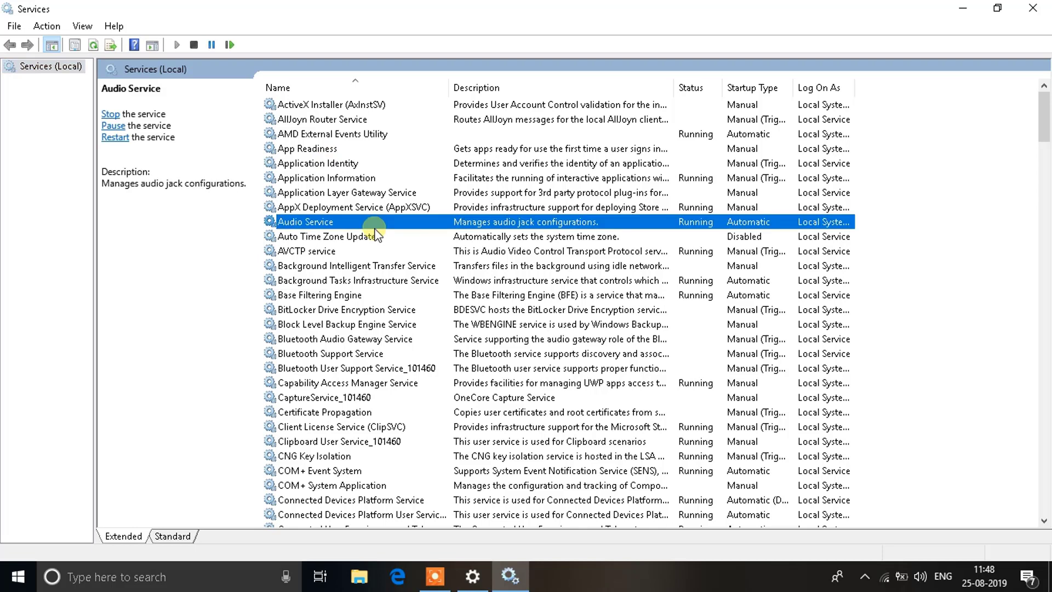
left_click(1043, 148)
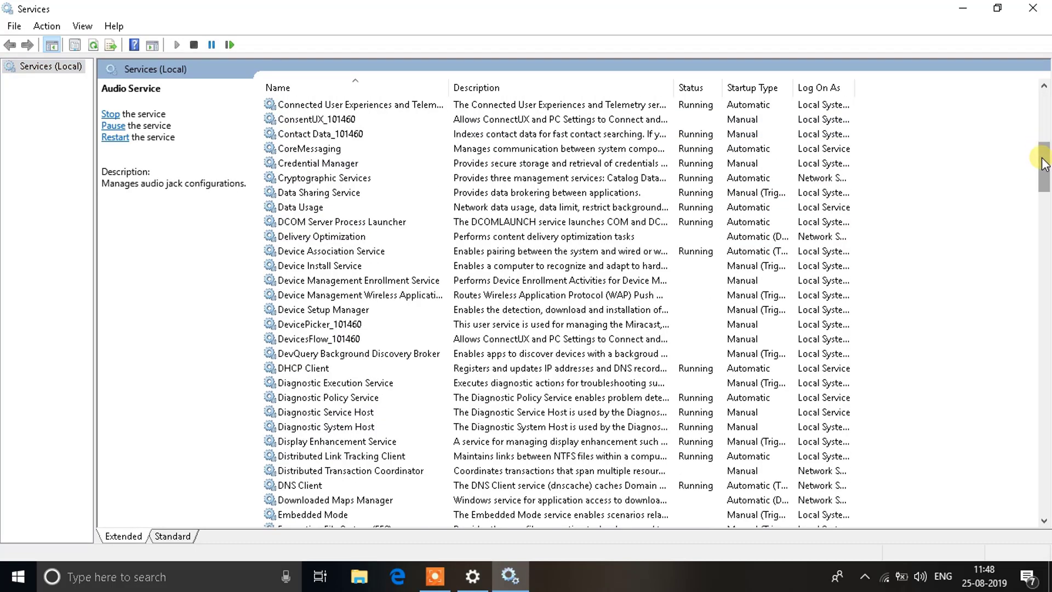
left_click_drag(1043, 159, 1041, 482)
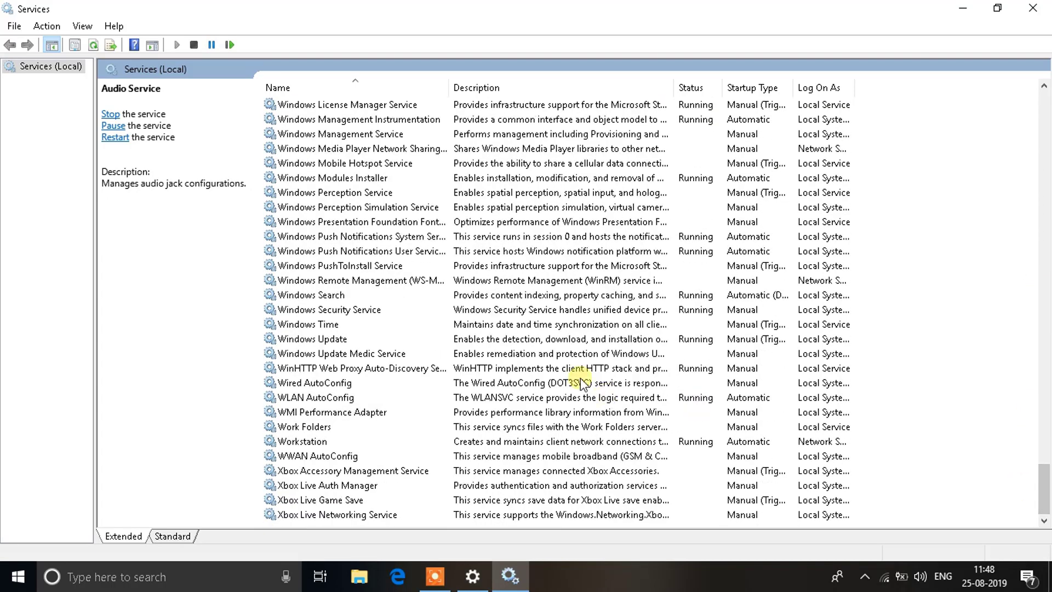
left_click(374, 296)
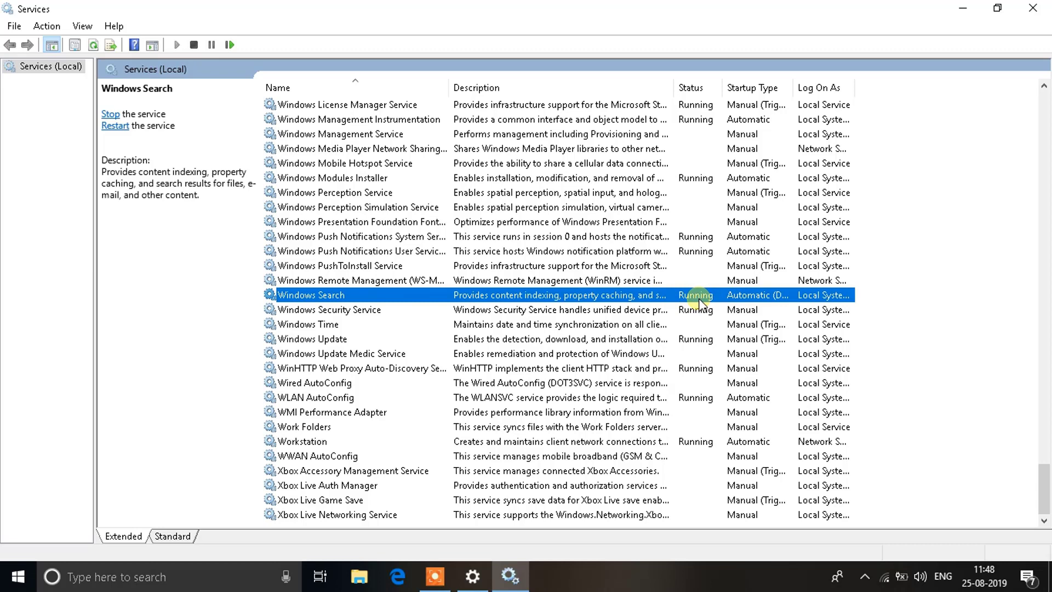
- Open Task Manager from the taskbar context menu
left_click(658, 583)
right_click(658, 584)
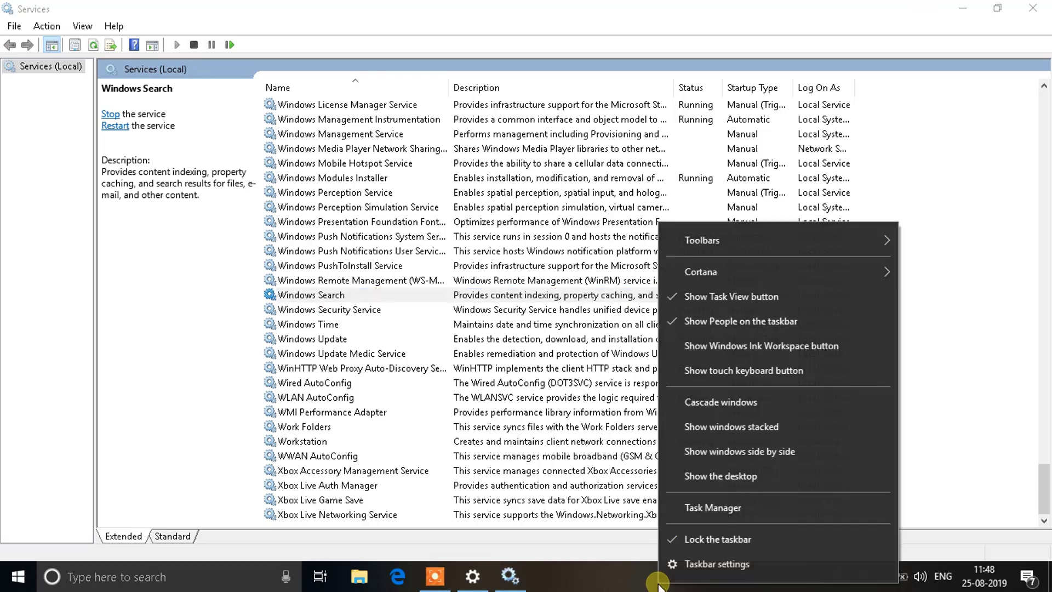
left_click(686, 503)
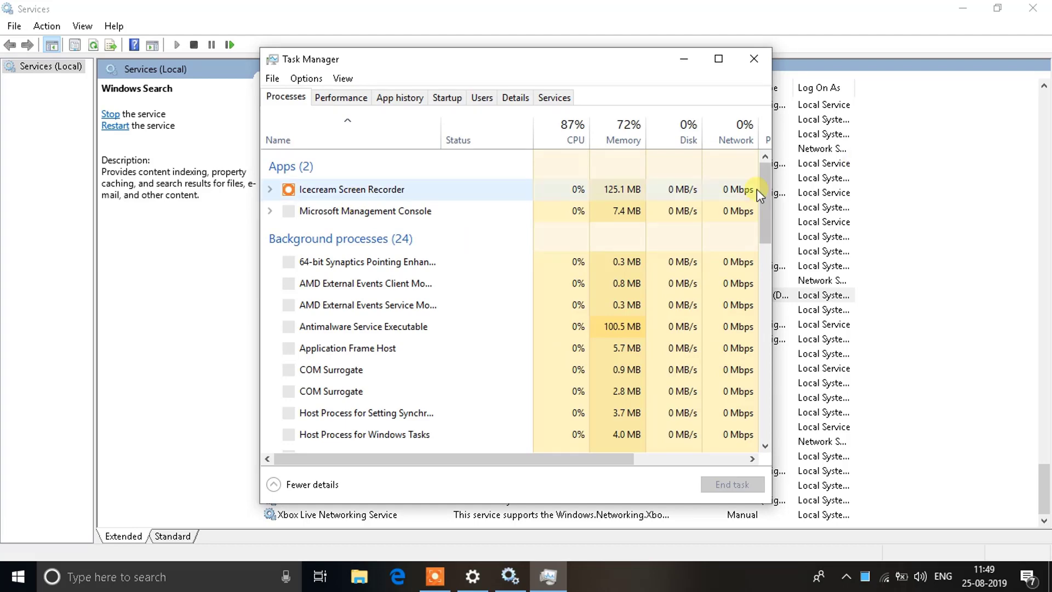
- End the Cortana background process in Task Manager
left_click_drag(764, 191, 763, 272)
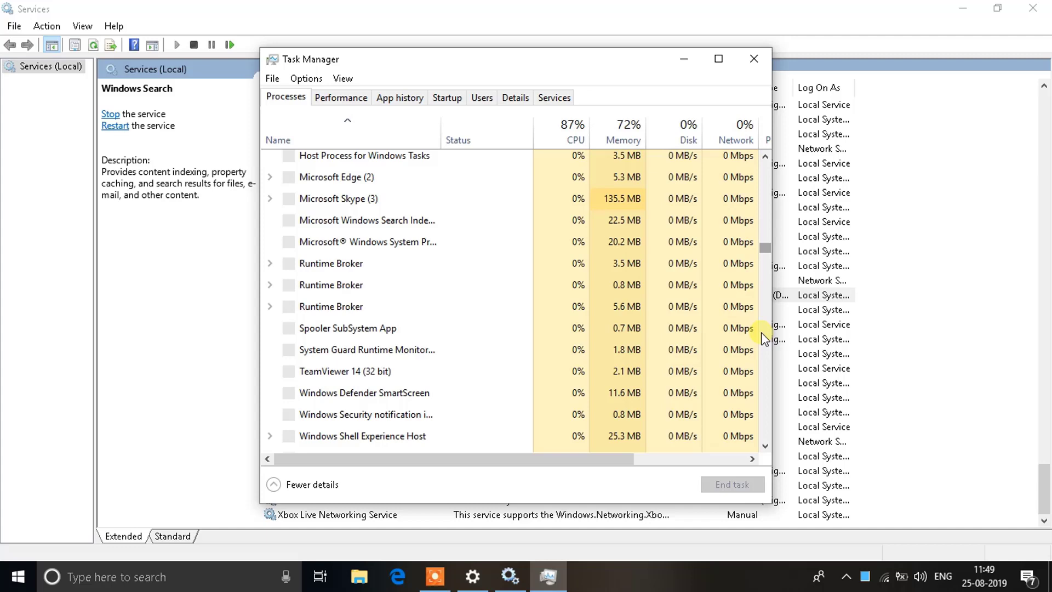
scroll(764, 338, "down", 3)
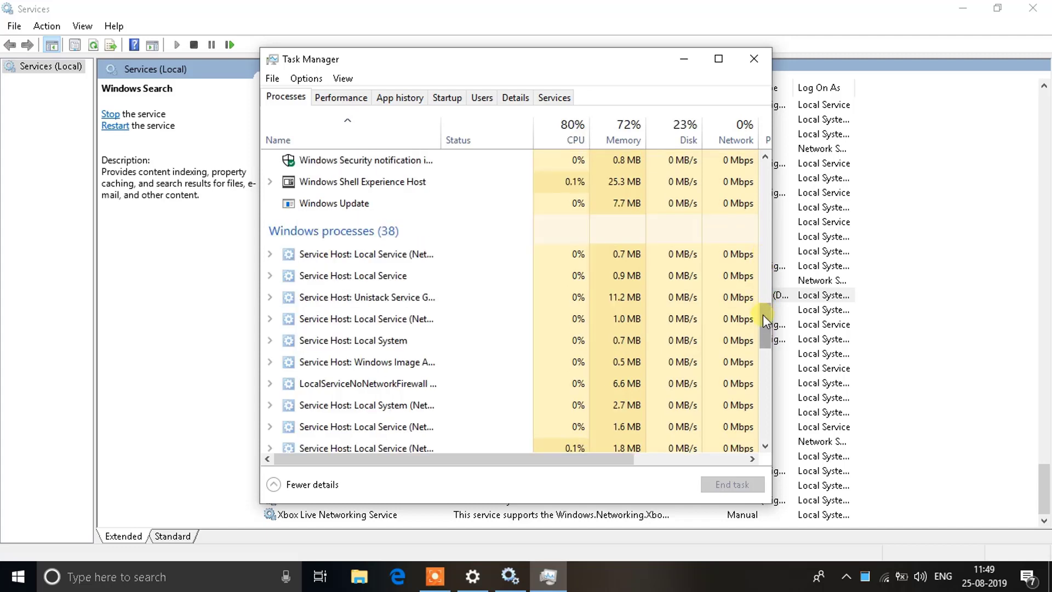
left_click_drag(765, 307, 768, 184)
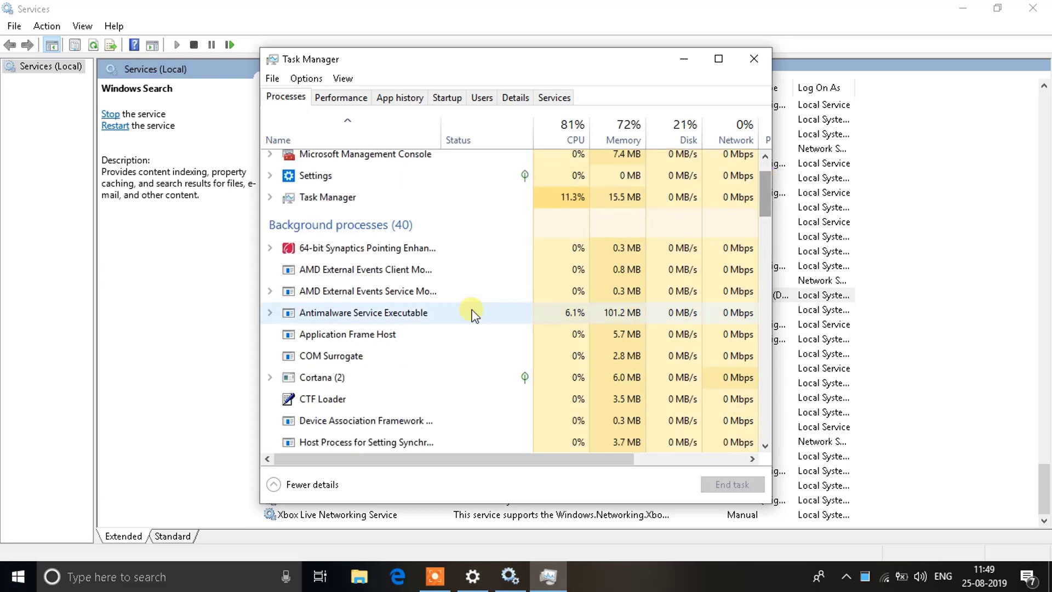
left_click(328, 386)
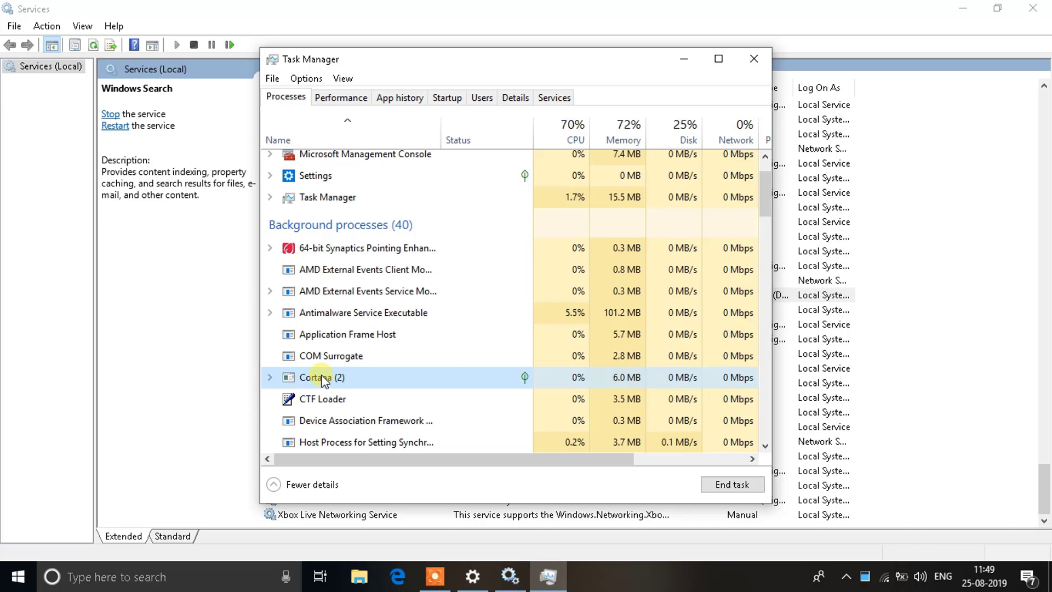
right_click(323, 380)
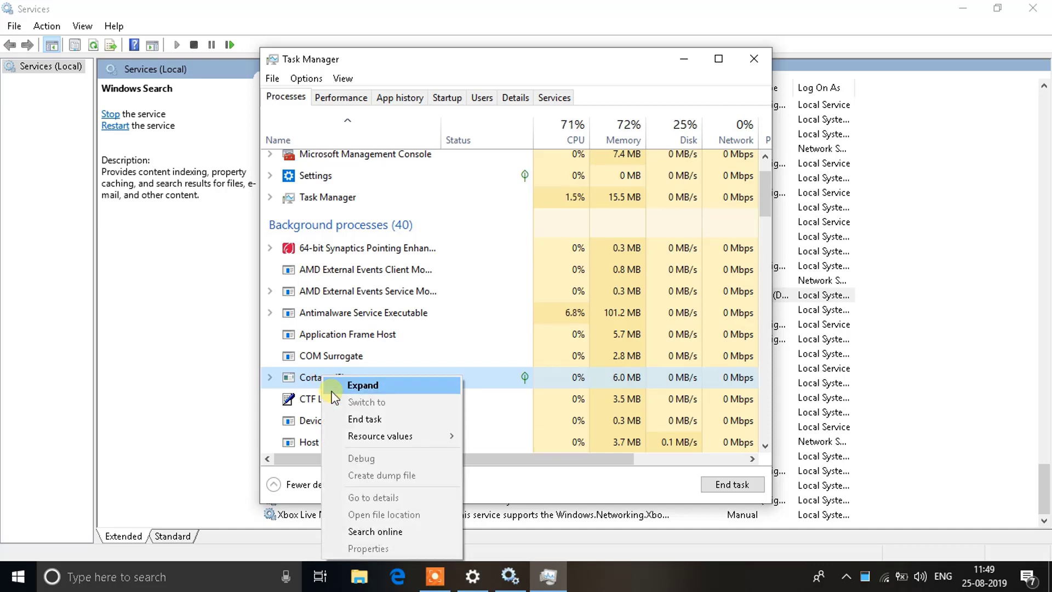
left_click(343, 419)
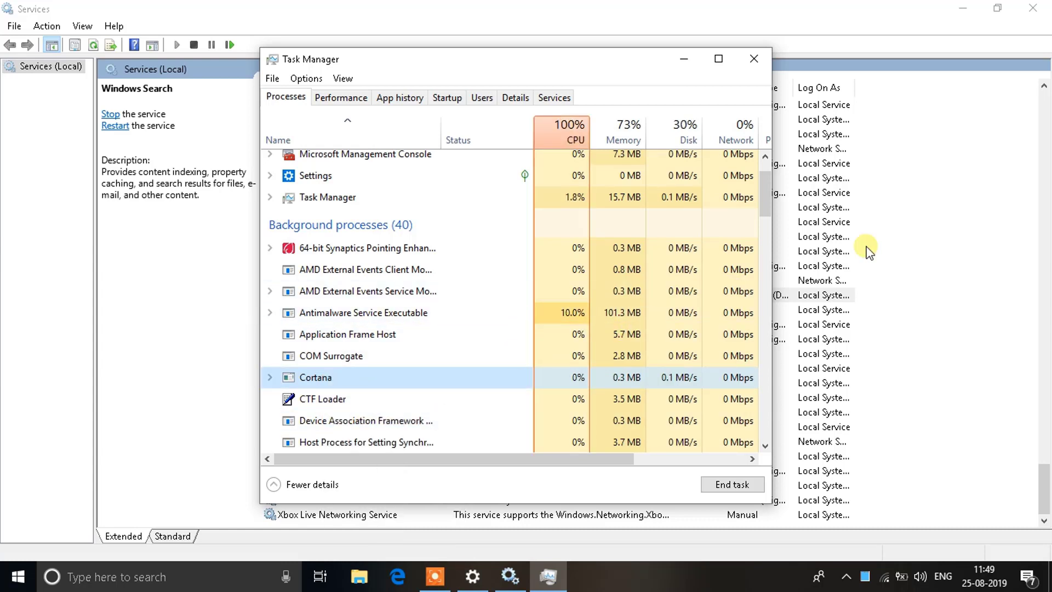
- Return to the Services window and restart the Windows Search service
left_click(944, 289)
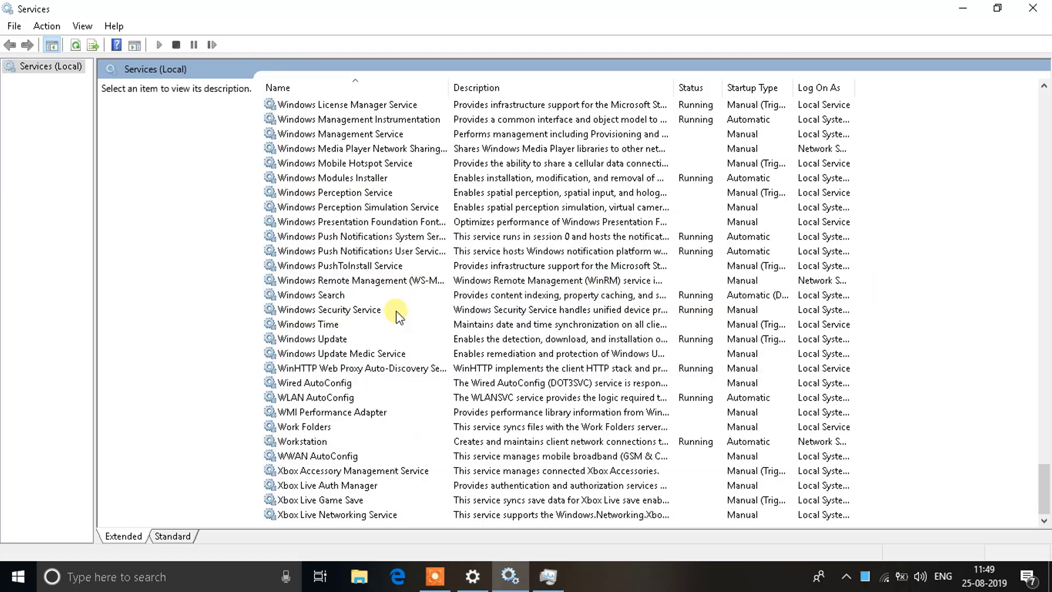
left_click(343, 296)
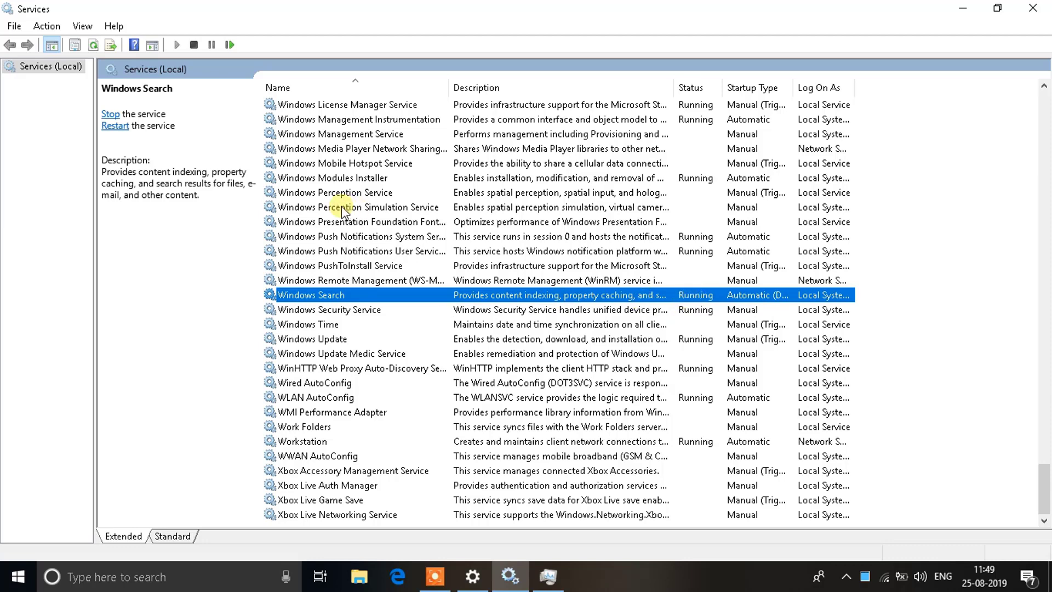
left_click(120, 132)
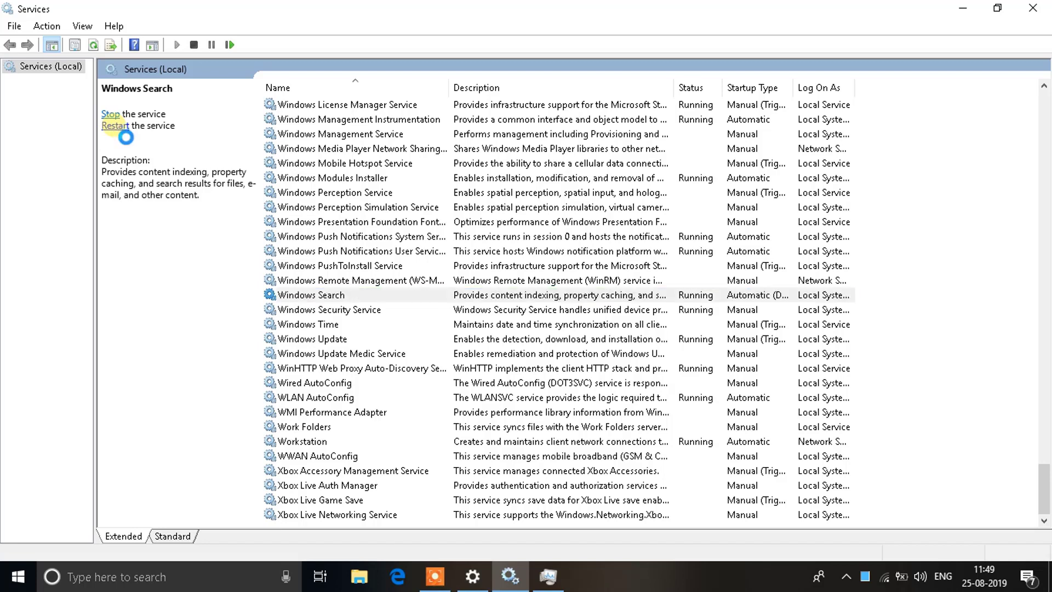